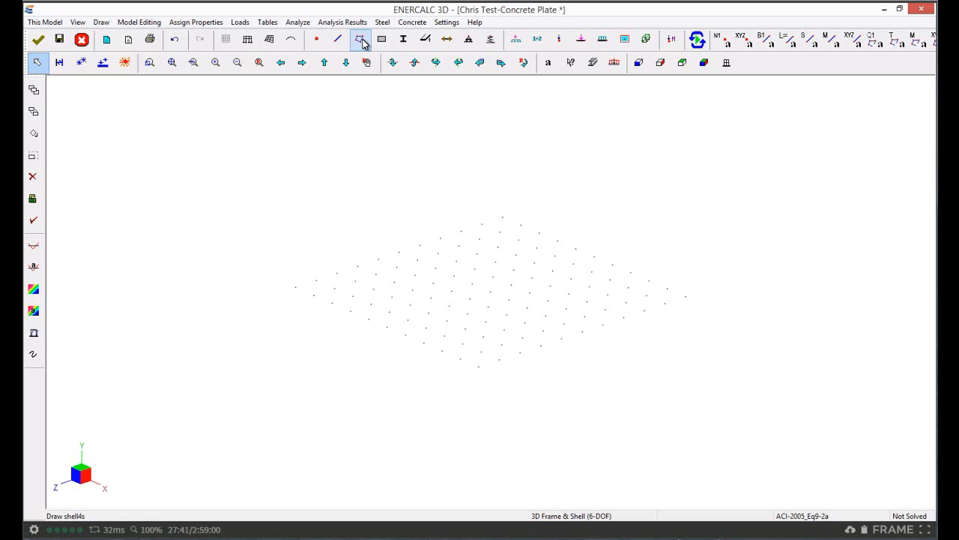
Draw a 1 ft square shell at the grid corner through (1,0,10), (1,0,9), (0,0,9) and (0,0,10) ft
left_click(102, 24)
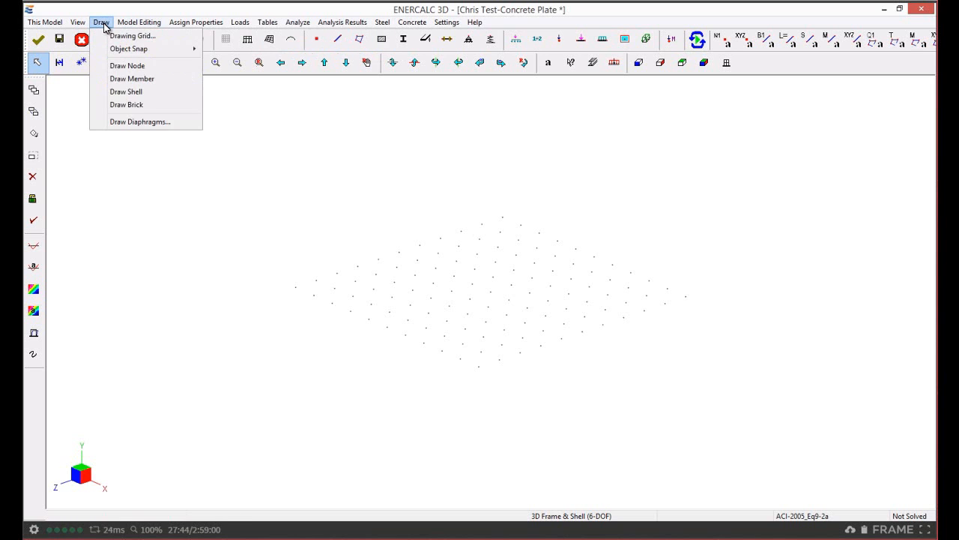
left_click(139, 92)
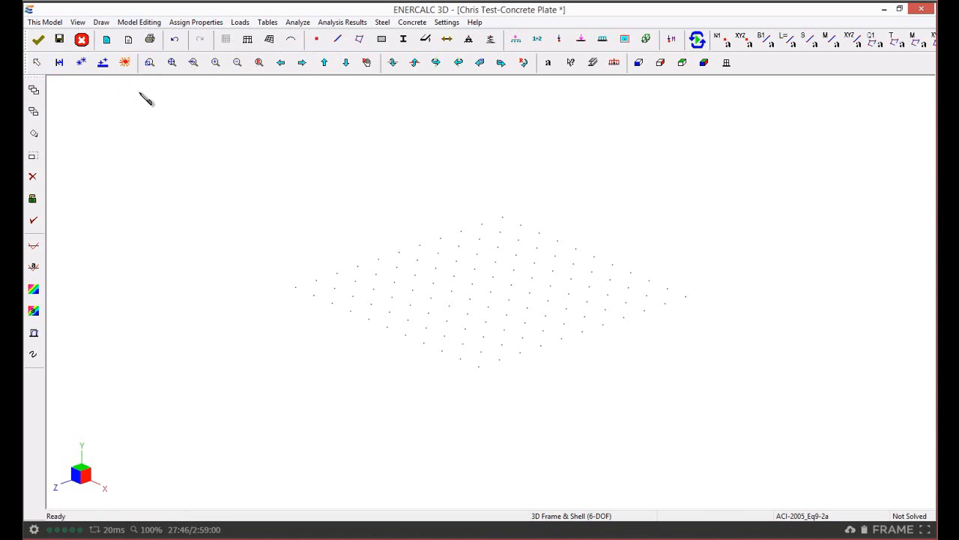
left_click(314, 294)
left_click(335, 287)
left_click(315, 280)
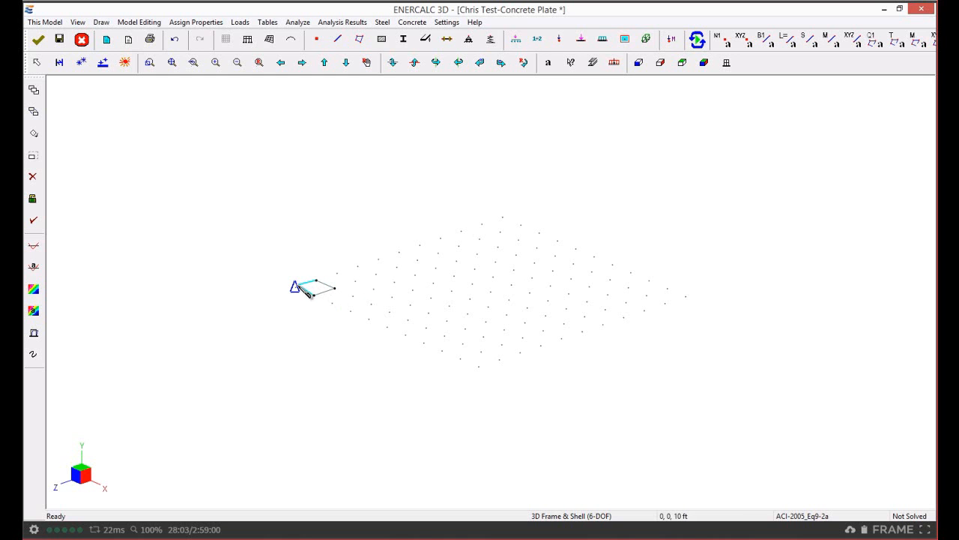
left_click(296, 287)
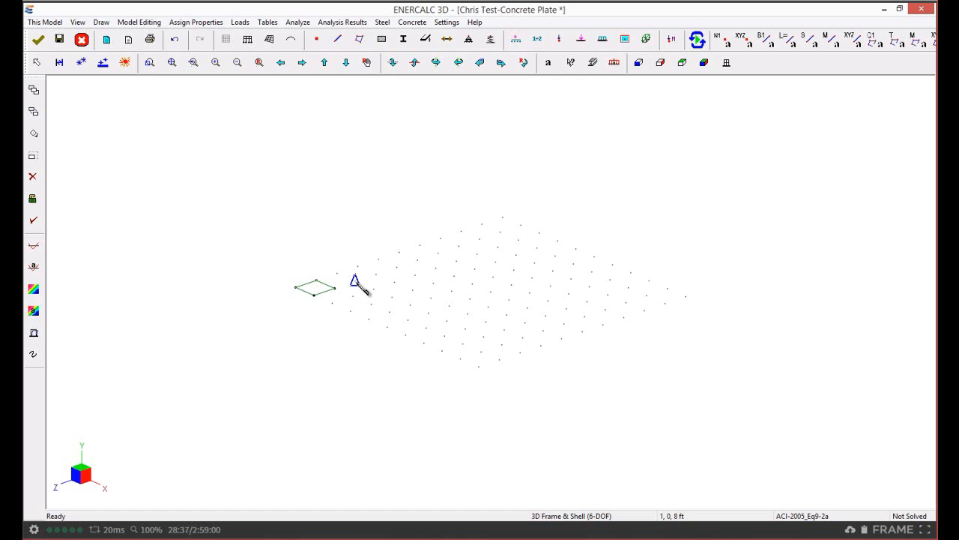
Draw a 1 ft by 8 ft strip shell through (1,0,8), (1,0,0), (0,0,0) and (0,0,8) ft
left_click(356, 282)
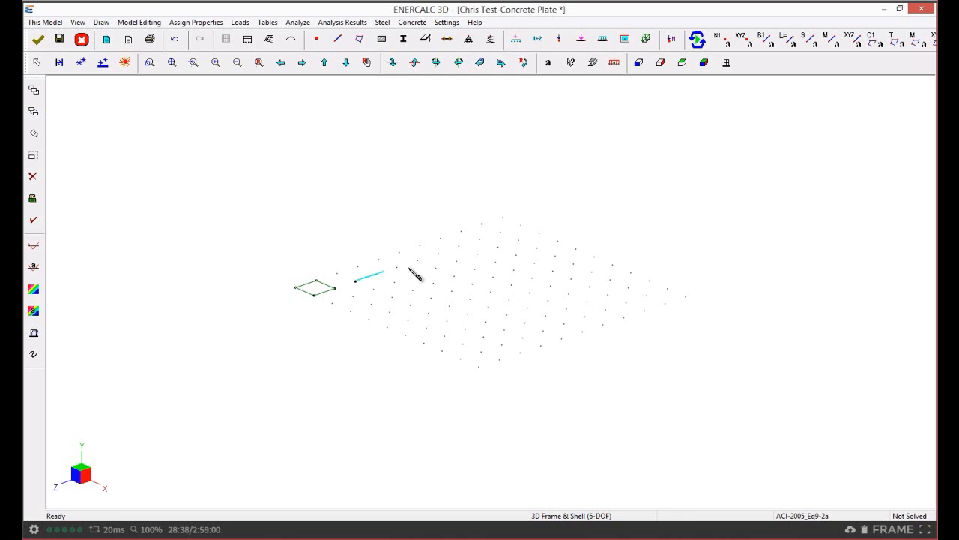
left_click(520, 225)
left_click(502, 217)
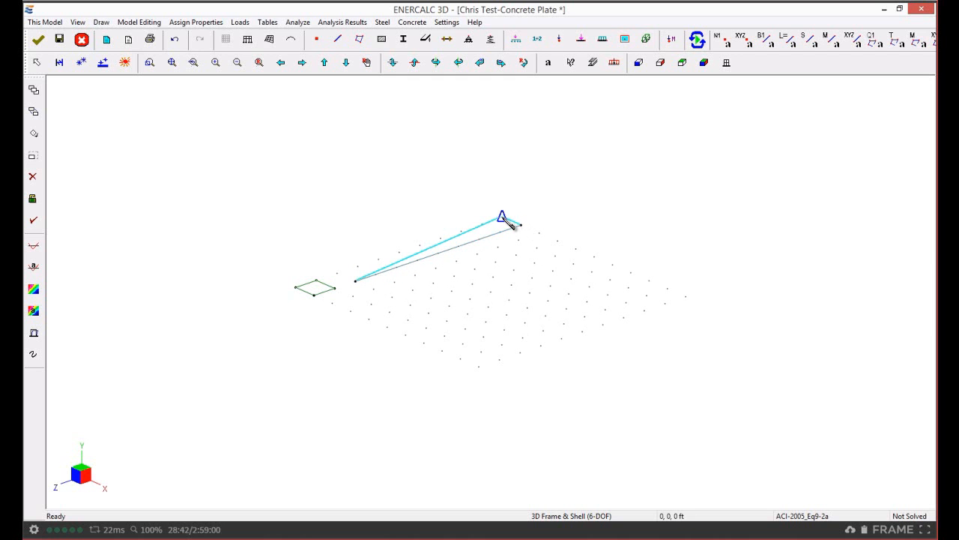
left_click(337, 273)
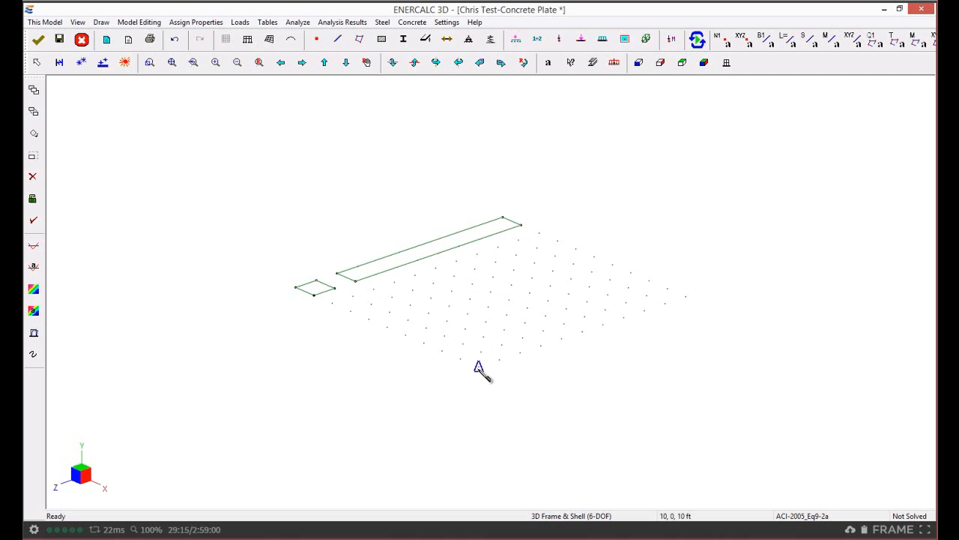
Draw a crossed, bow-tie shell by picking (10,0,10), (10,0,5), (6,0,10) and (6,0,5) ft in that order
left_click(478, 366)
left_click(582, 330)
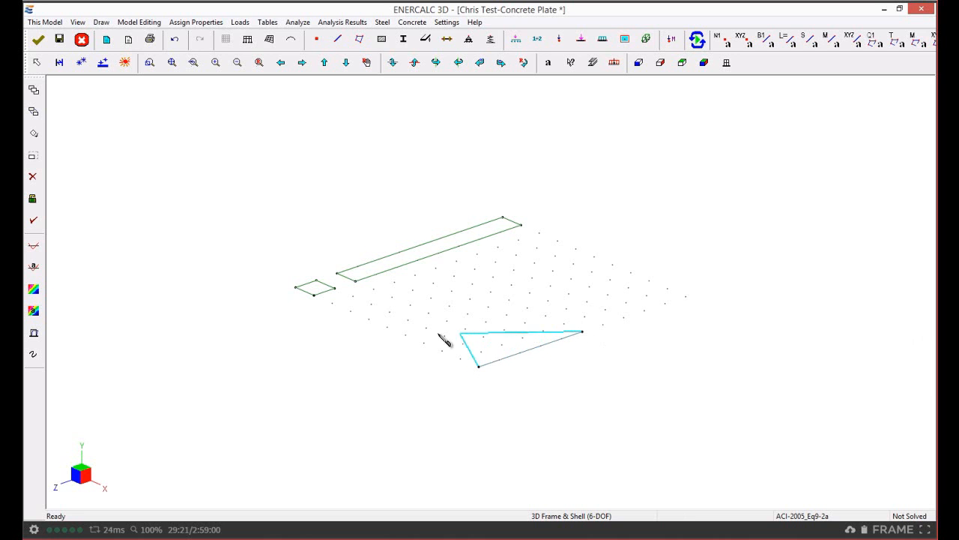
left_click(407, 336)
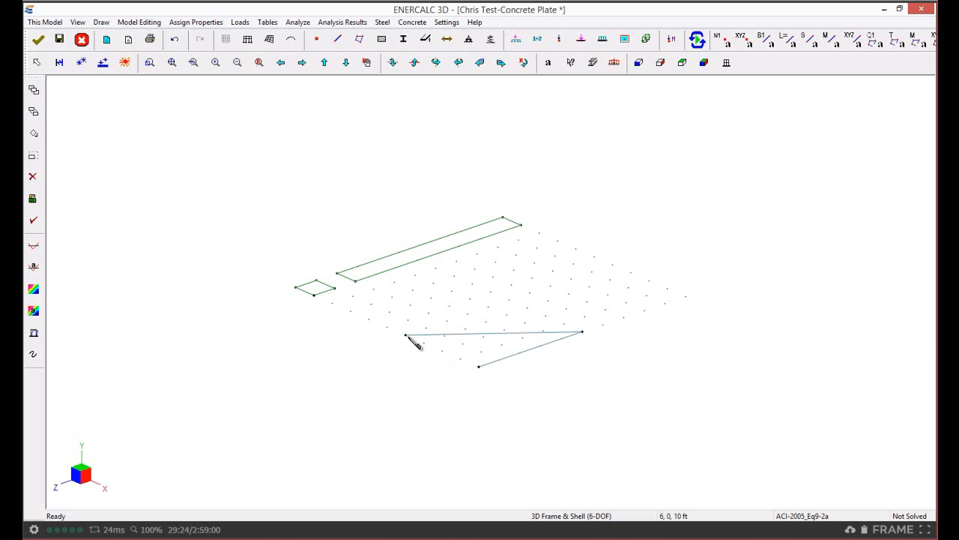
left_click(508, 301)
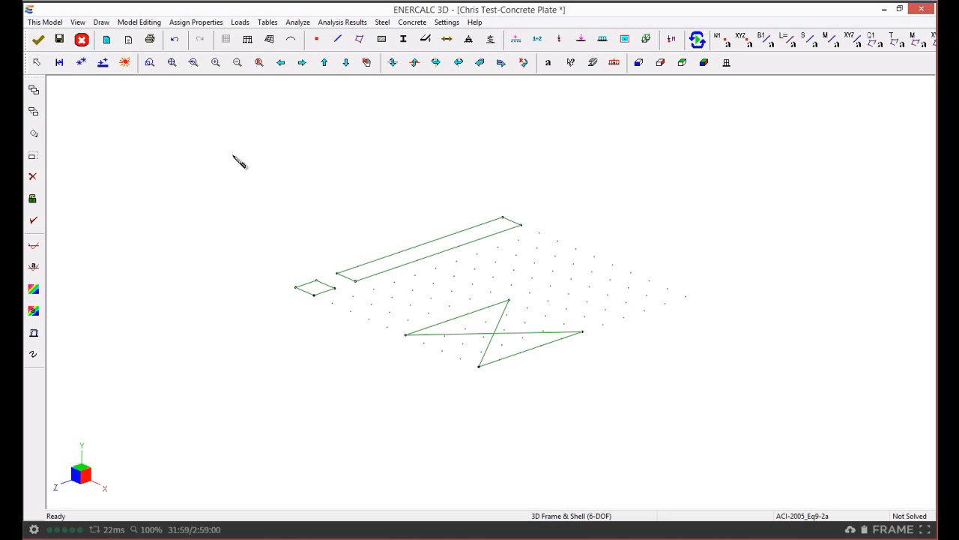
Delete all drawn shells and their nodes, with every item type included in the deletion
left_click(38, 64)
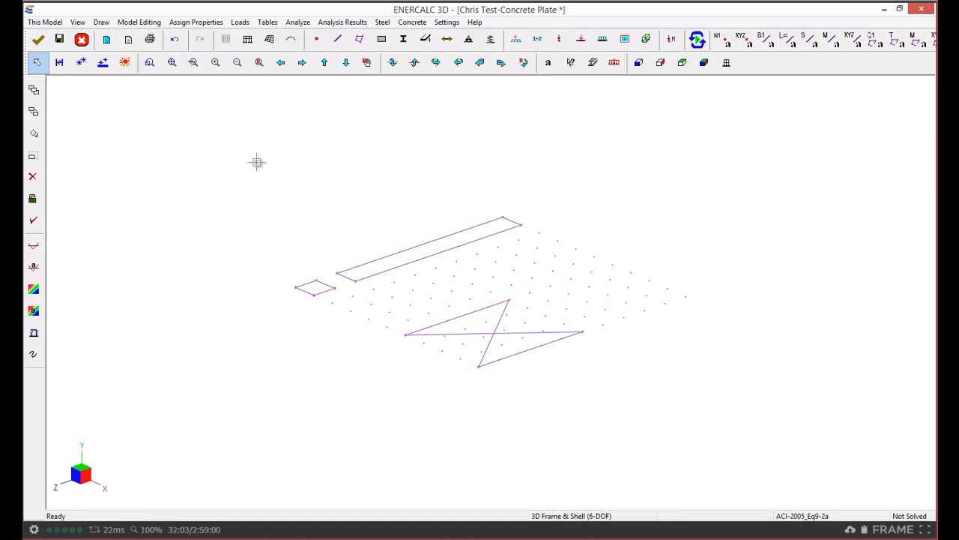
key("Delete")
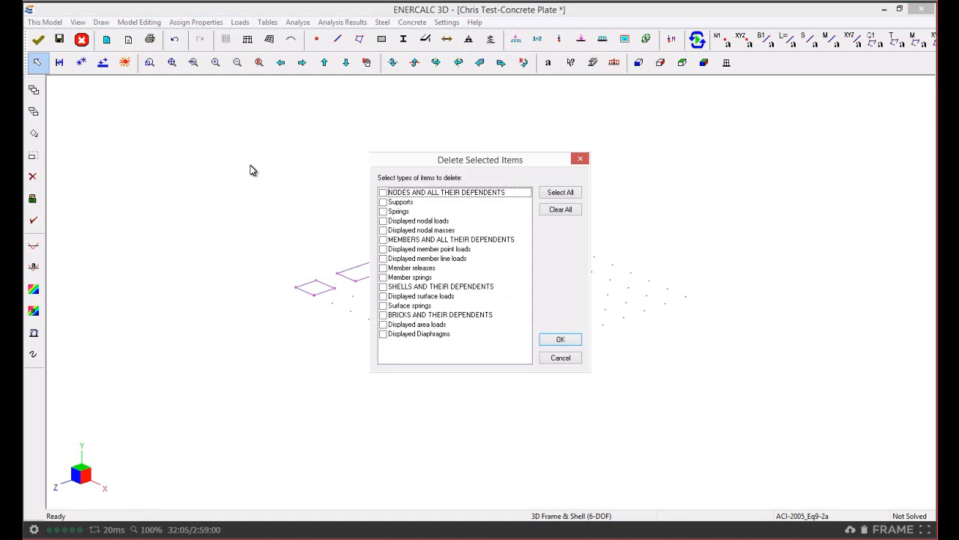
left_click(559, 193)
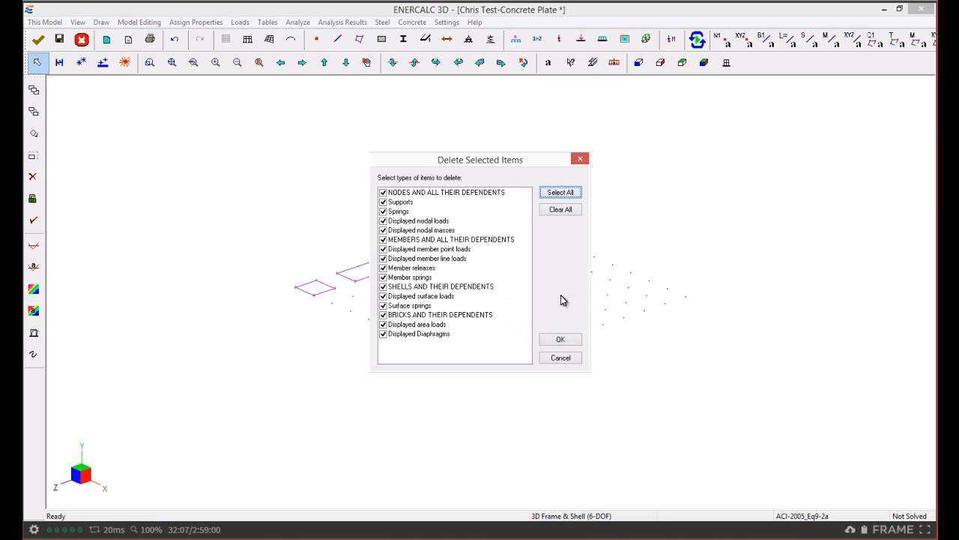
left_click(561, 341)
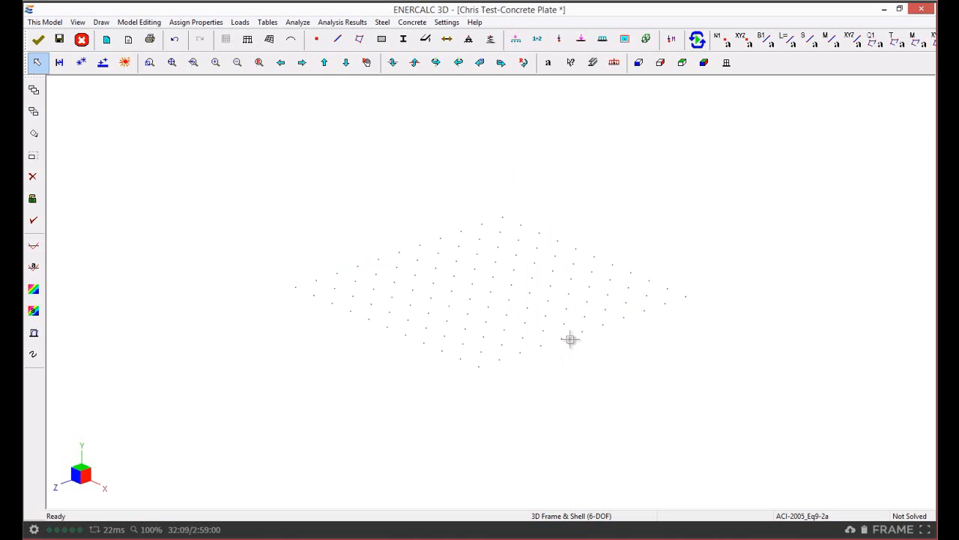
left_click(141, 27)
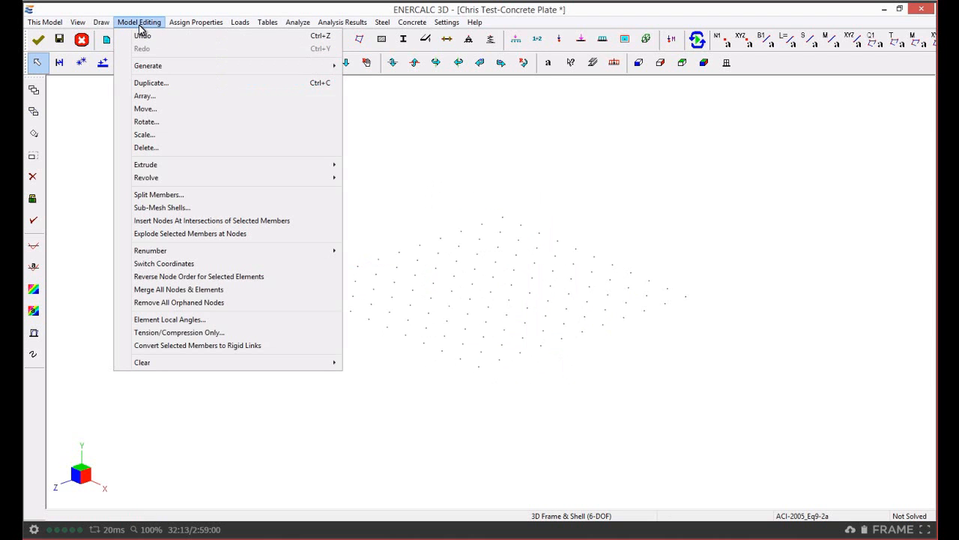
mouse_move(159, 67)
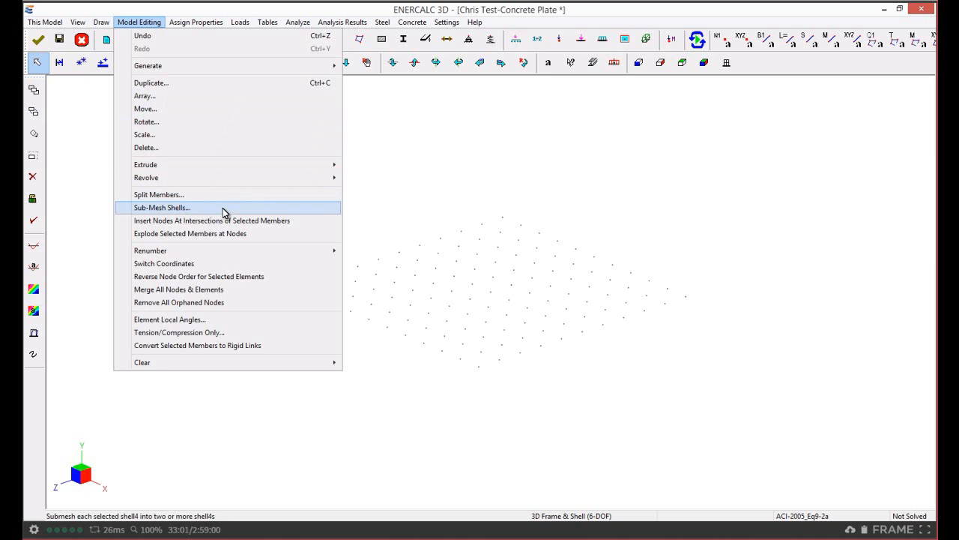
left_click(423, 135)
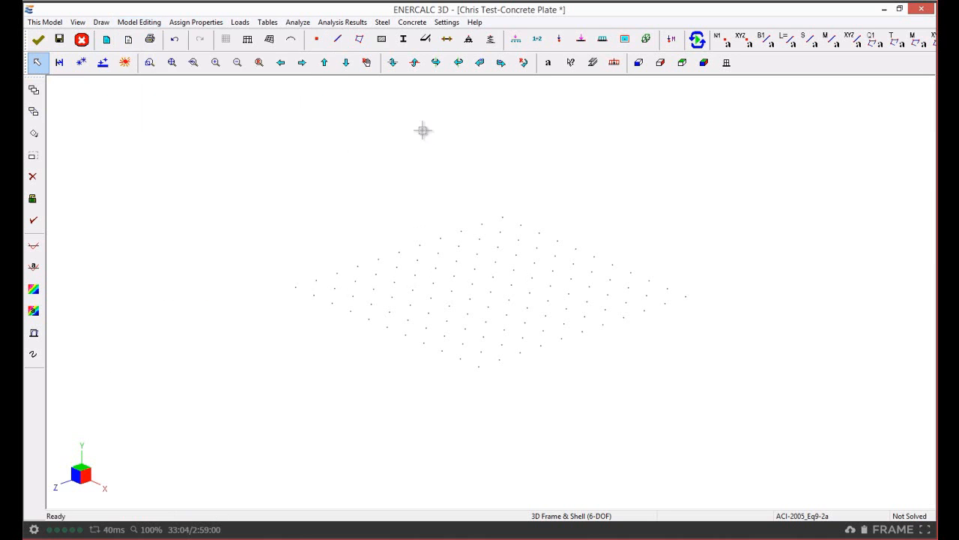
Draw one 10 ft square shell over the whole grid through corners (10,0,10), (10,0,0), (0,0,0) and (0,0,10) ft
left_click(362, 42)
left_click(478, 366)
left_click(685, 296)
left_click(502, 217)
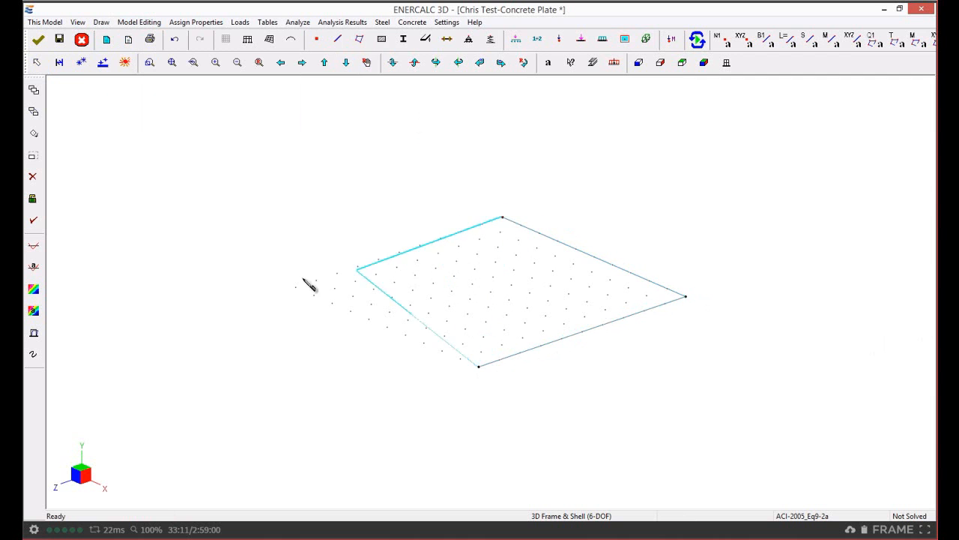
left_click(296, 287)
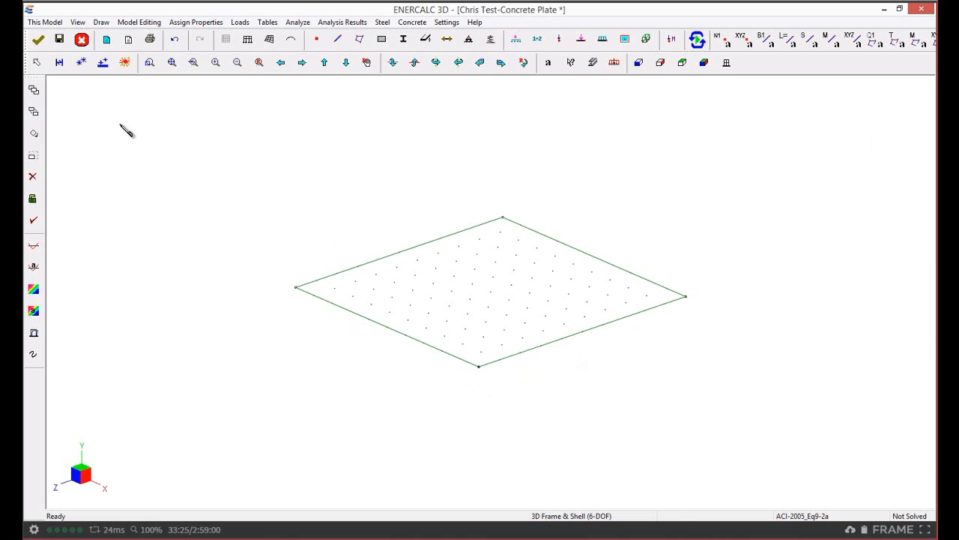
Sub-mesh the large shell into 10 segments in each direction with nodes and elements merged, and select one small shell near the middle
left_click(36, 62)
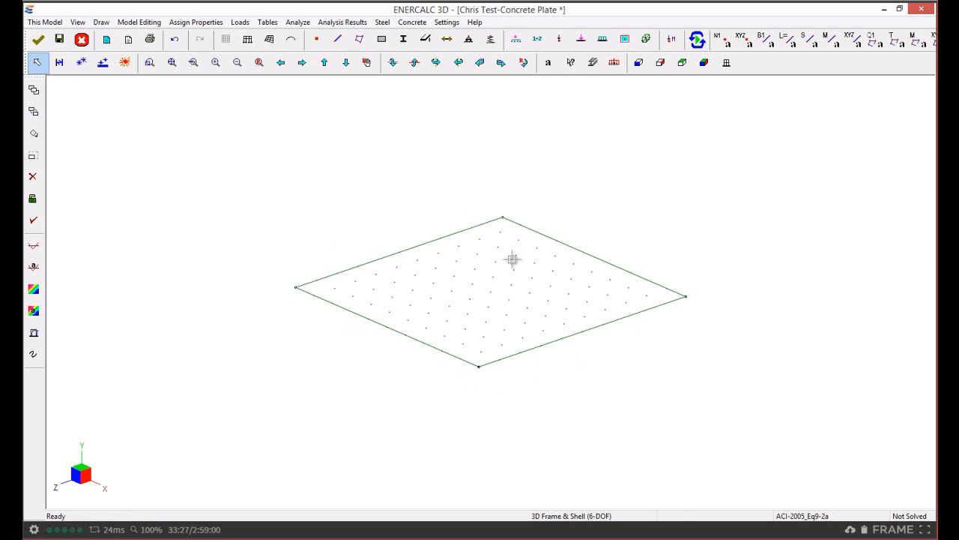
left_click(471, 320)
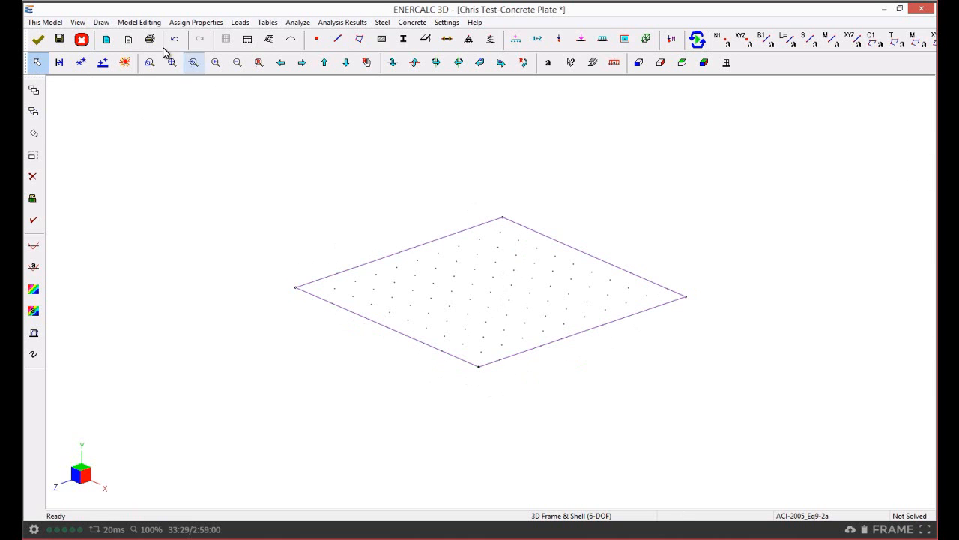
left_click(158, 23)
mouse_move(175, 252)
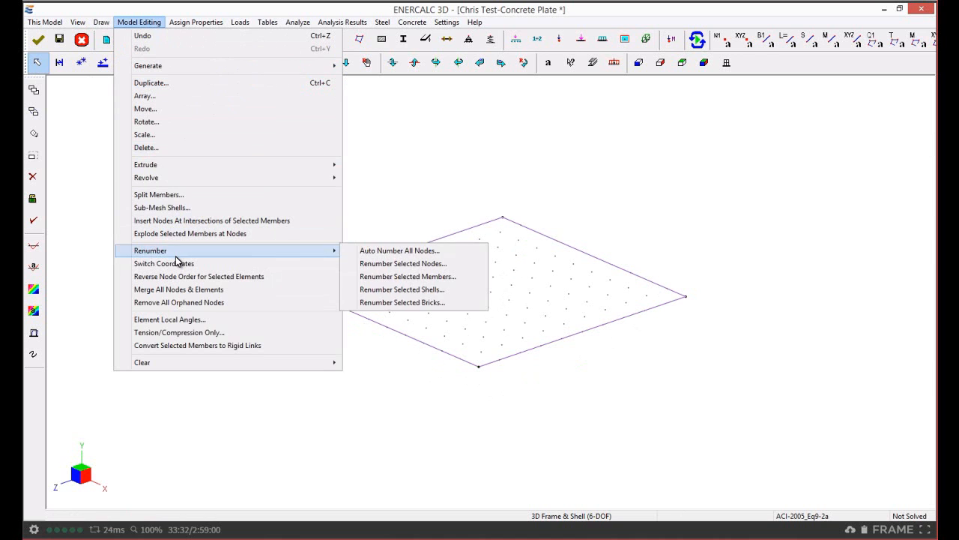
left_click(173, 209)
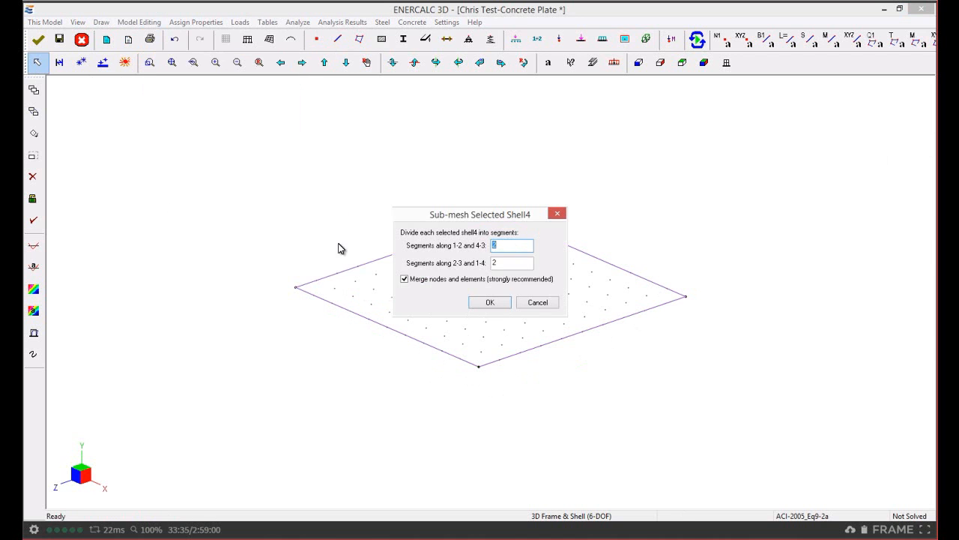
left_click_drag(439, 220, 194, 118)
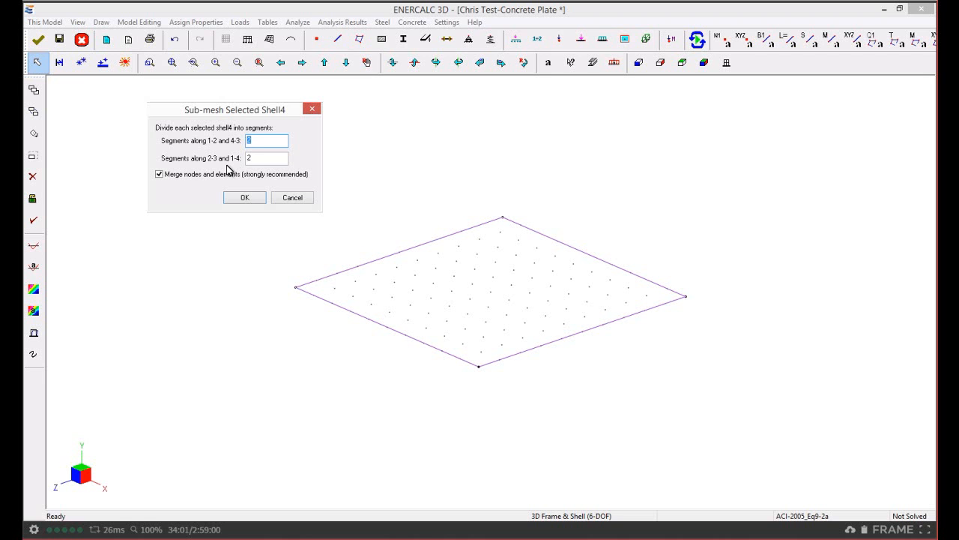
type("10")
key("Tab")
type("10")
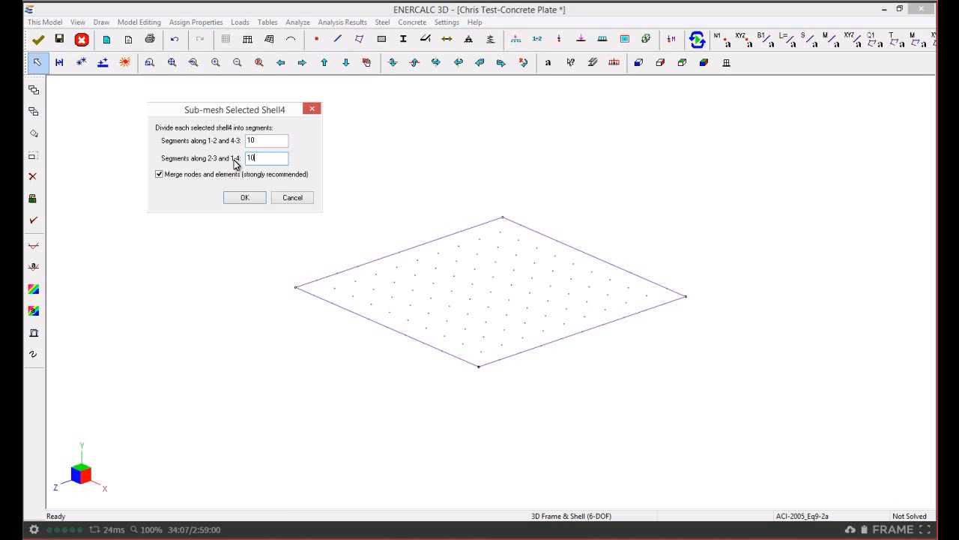
left_click(244, 198)
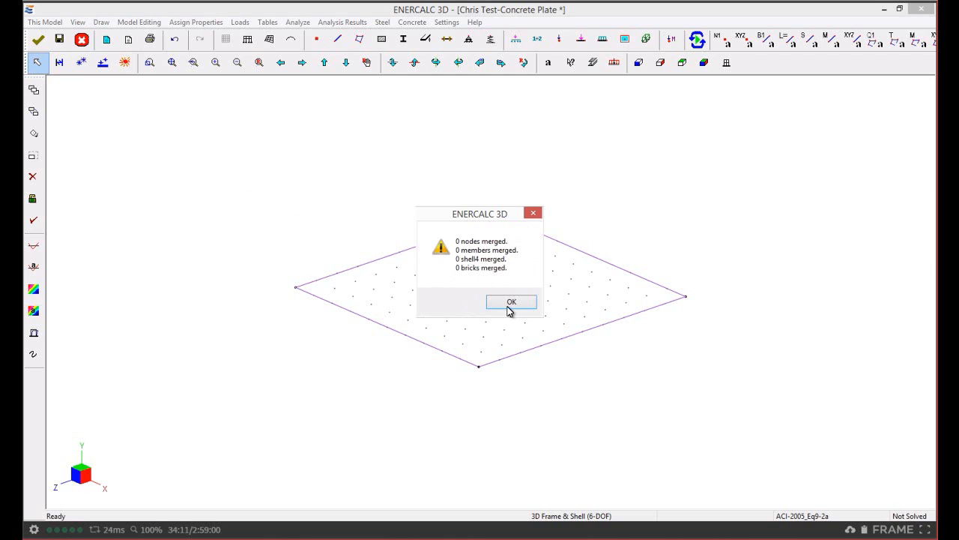
left_click(510, 302)
left_click(511, 302)
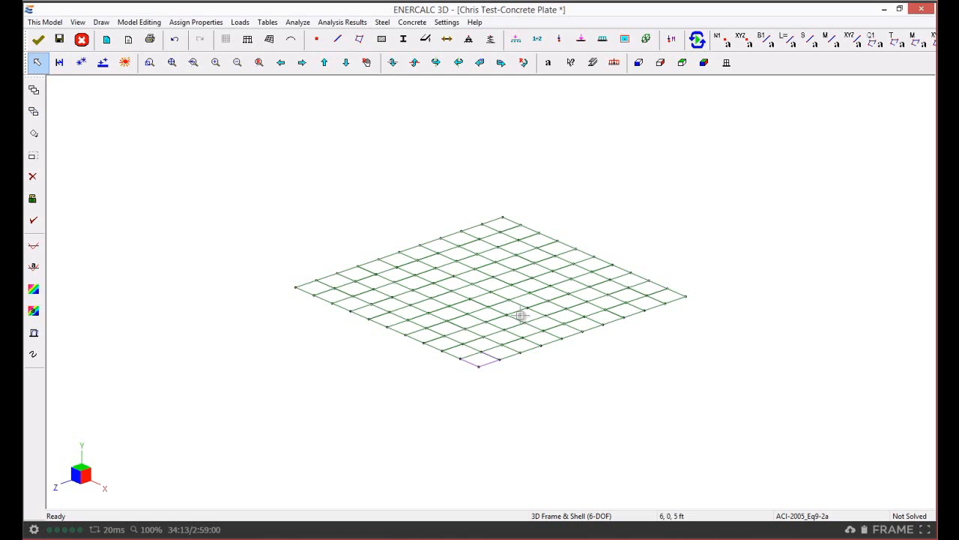
left_click(530, 316)
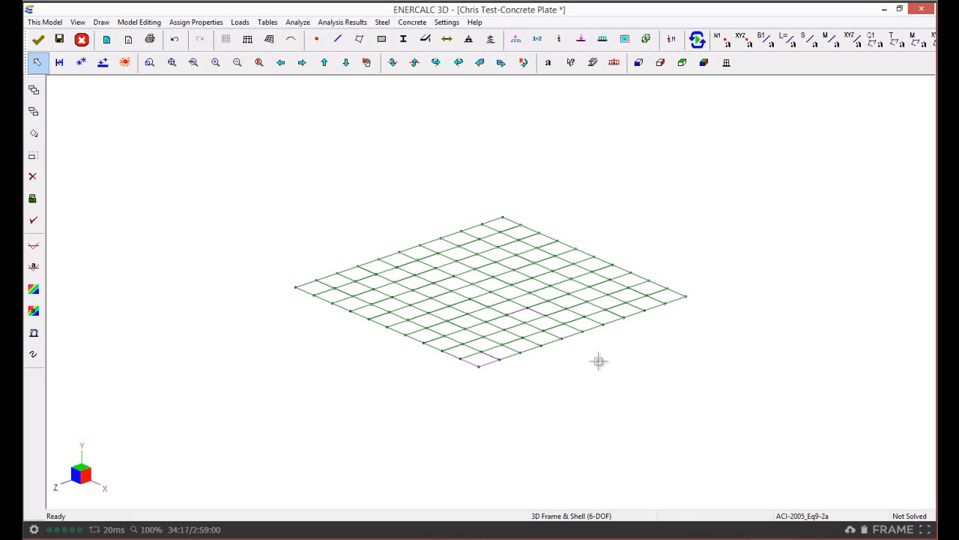